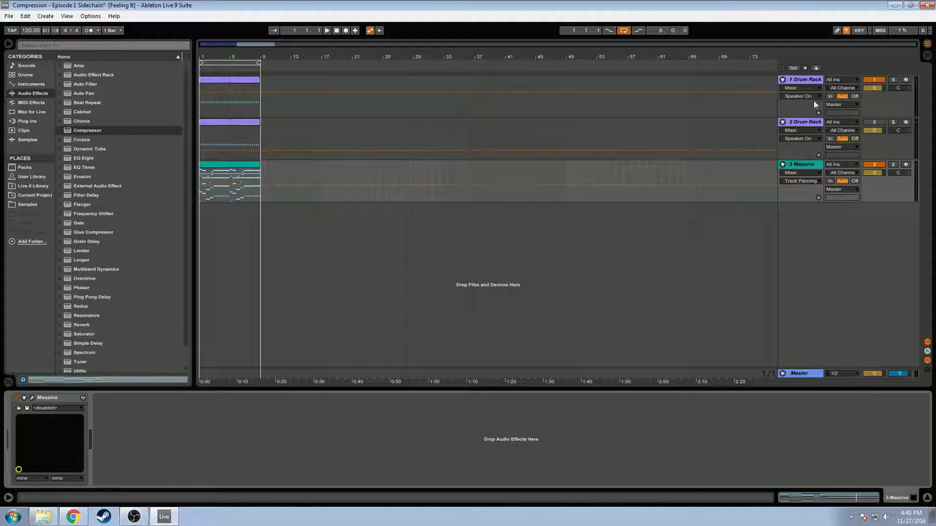
# Inspect the first Drum Rack and Massive tracks, and solo the first Drum Rack to hear its kick alone.
pyautogui.click(810, 79)
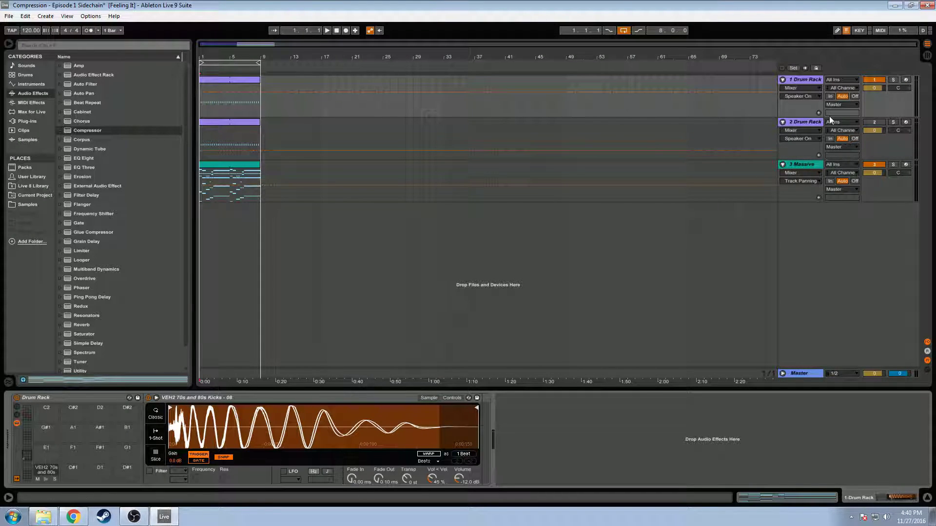
pyautogui.click(796, 164)
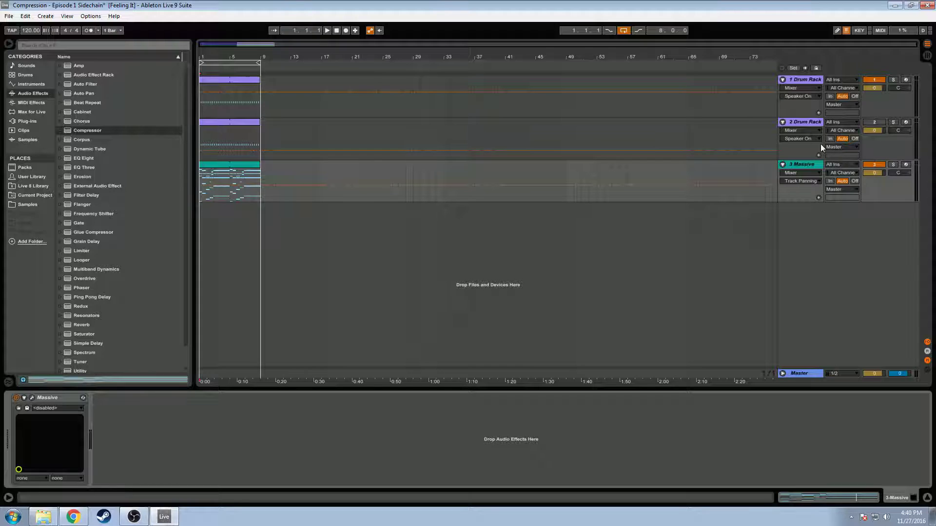
pyautogui.click(810, 79)
pyautogui.click(893, 79)
pyautogui.press('space')
pyautogui.click(336, 30)
# Solo the Massive track and listen to its synth part on its own.
pyautogui.click(893, 164)
pyautogui.press('space')
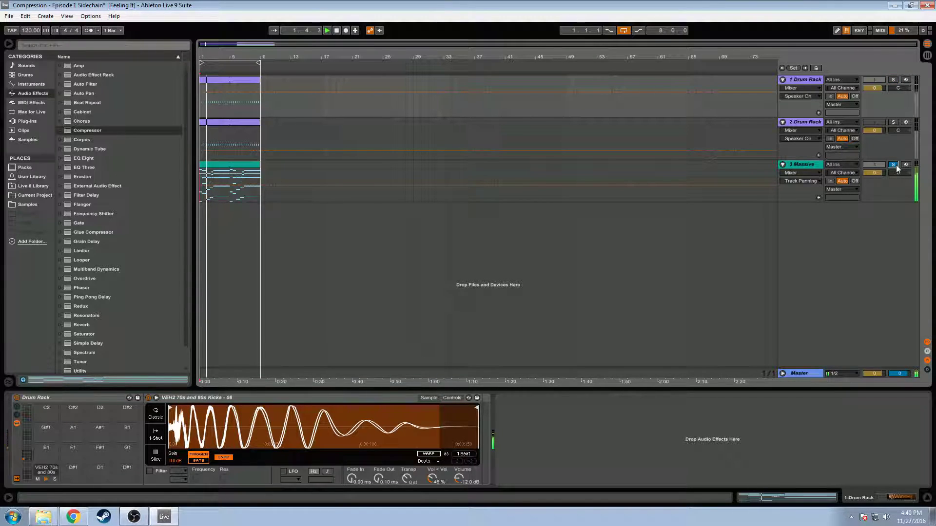
pyautogui.click(337, 31)
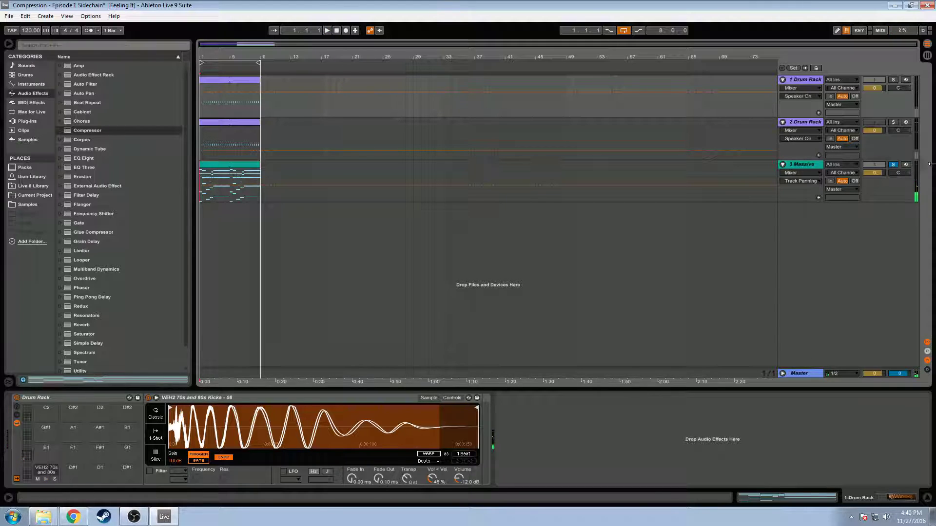
# Unsolo the Massive track and listen to it together with the first Drum Rack's kick.
pyautogui.press('space')
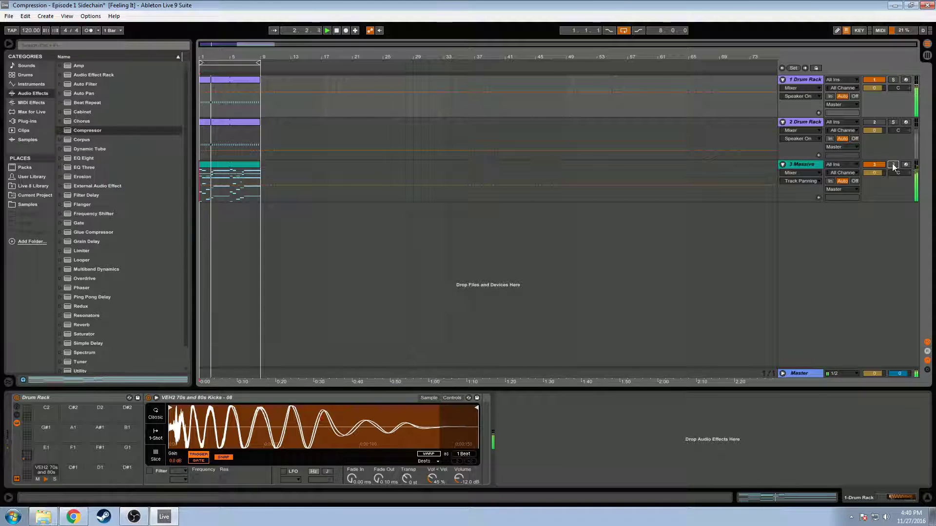
pyautogui.press('space')
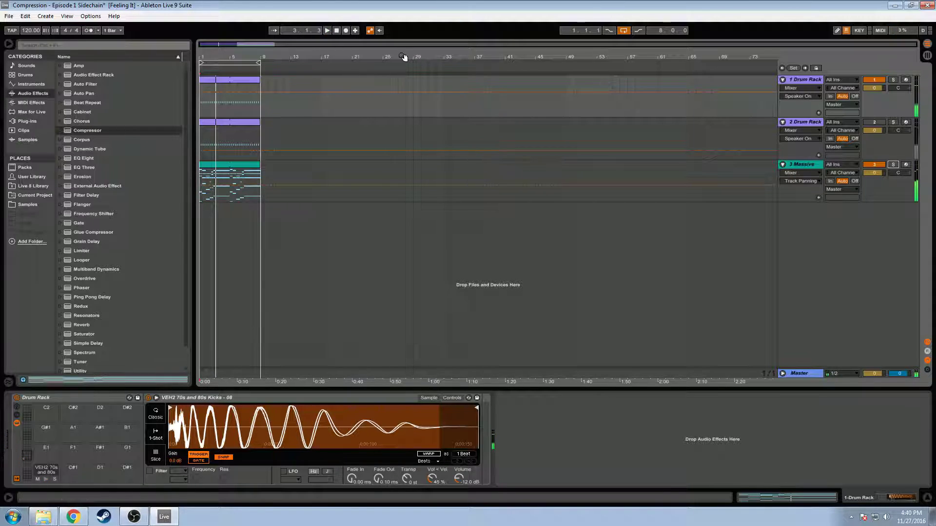
pyautogui.click(339, 34)
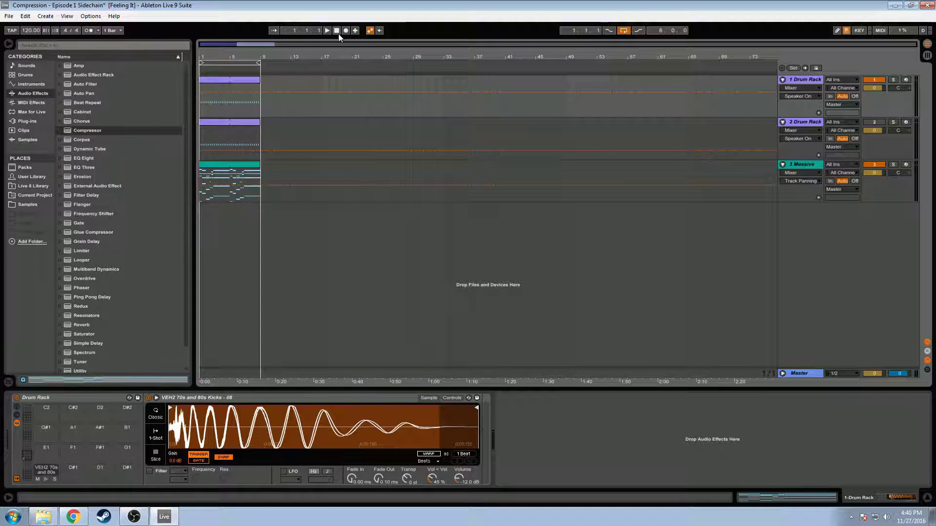
# Add the Compressor audio effect to the Massive track.
pyautogui.click(803, 166)
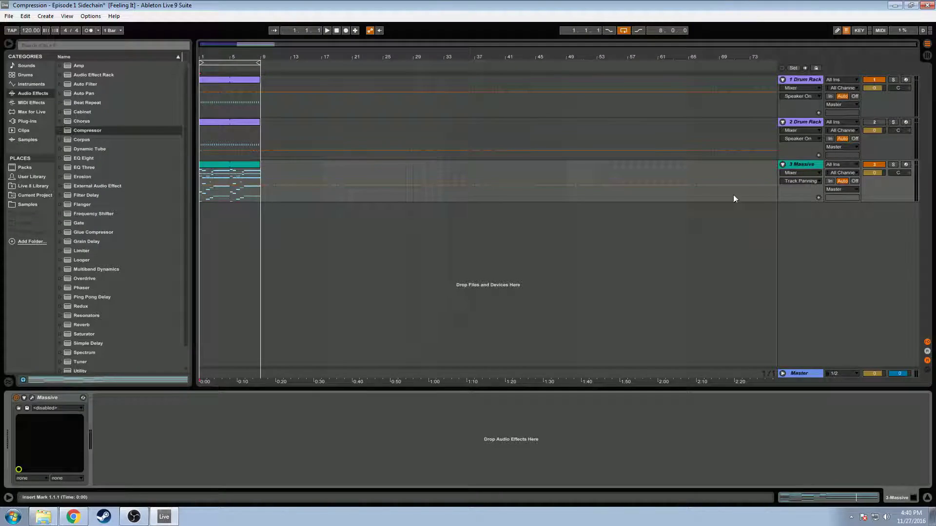
pyautogui.click(105, 130)
pyautogui.moveTo(86, 130); pyautogui.dragTo(275, 192)
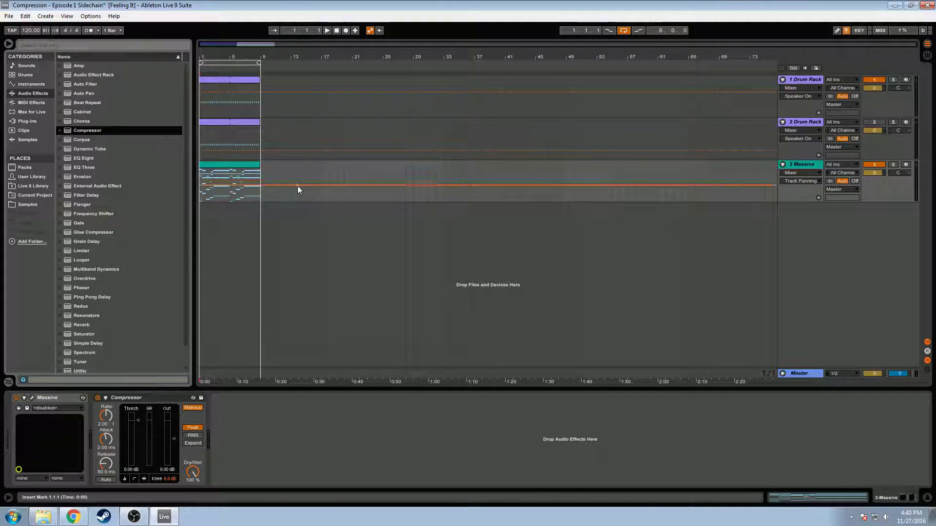
# Expand the Compressor's sidechain section and enable Sidechain.
pyautogui.click(106, 398)
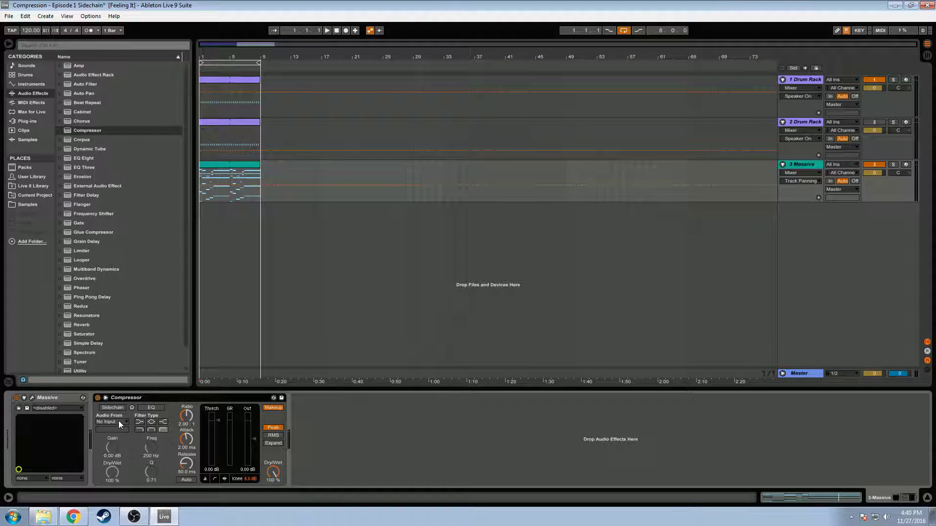
pyautogui.click(107, 398)
pyautogui.click(106, 398)
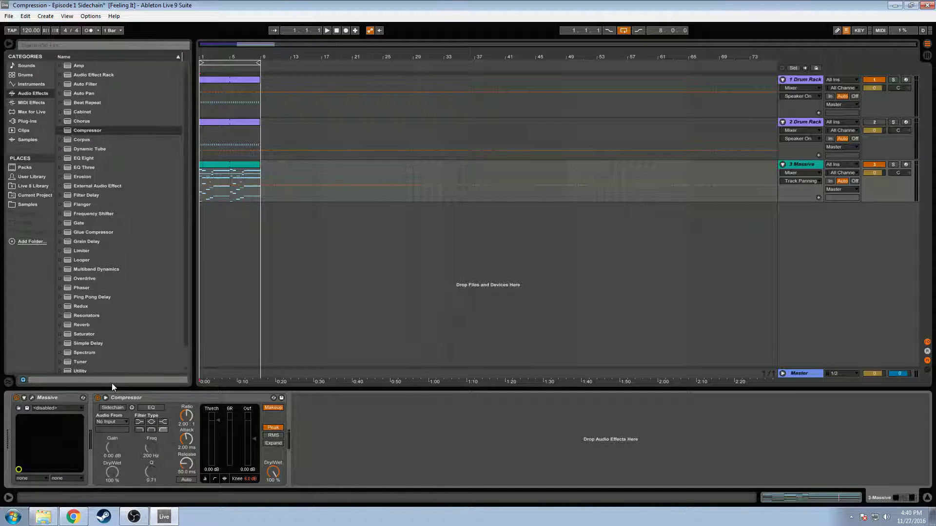
pyautogui.click(112, 408)
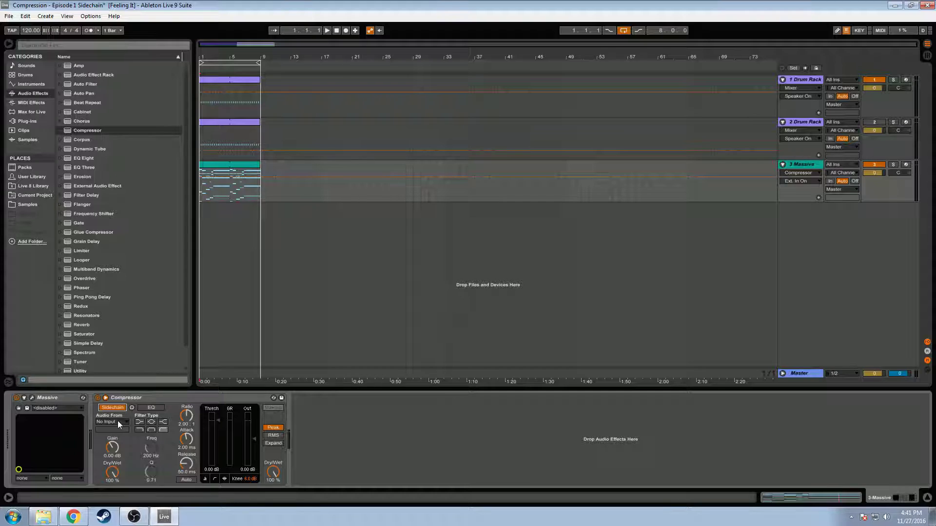
# Set the Compressor's sidechain audio source to 1-Drum Rack.
pyautogui.click(118, 422)
pyautogui.click(119, 428)
pyautogui.click(121, 420)
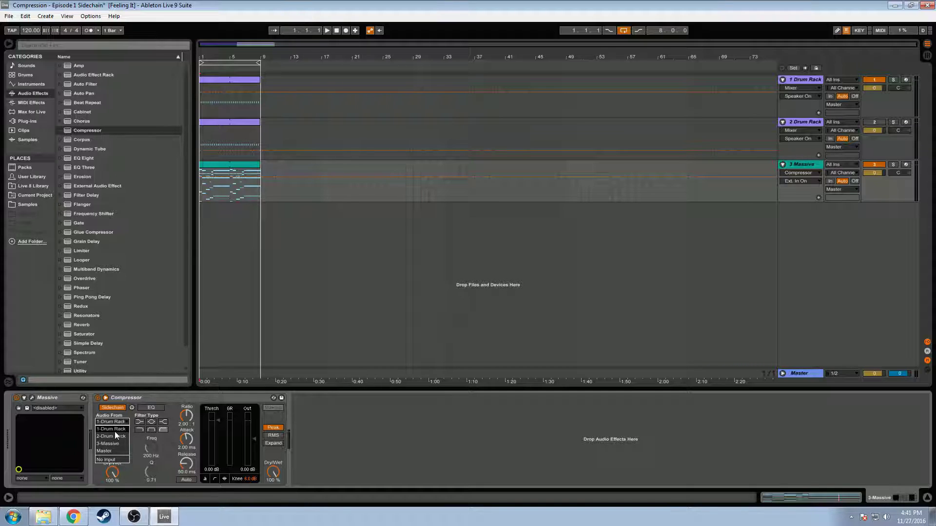
pyautogui.click(115, 430)
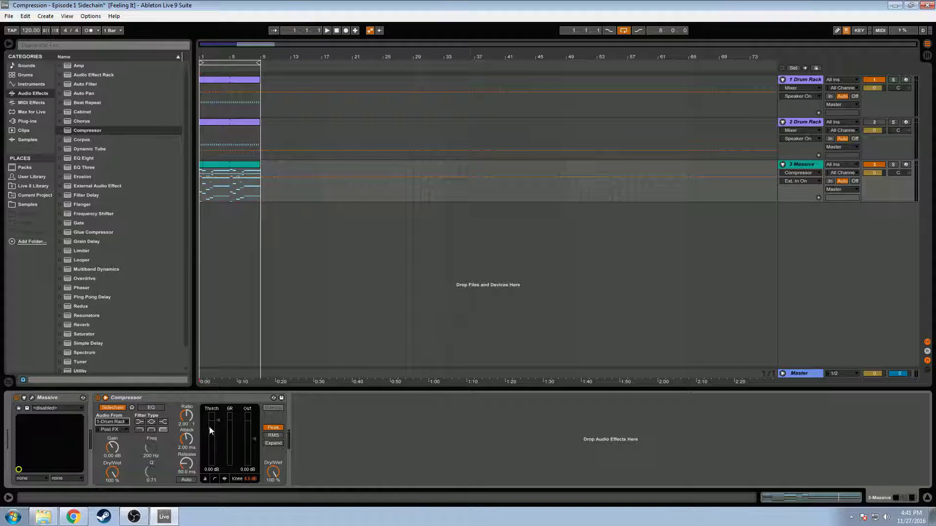
# Lower the Compressor's threshold to -30.0 dB and play the loop to hear the sidechain ducking.
pyautogui.moveTo(224, 423); pyautogui.dragTo(220, 452)
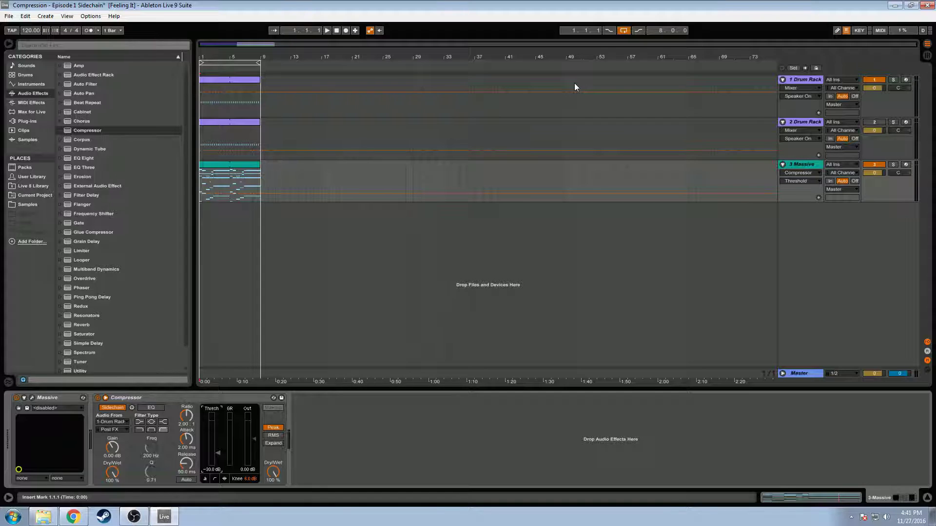
pyautogui.press('space')
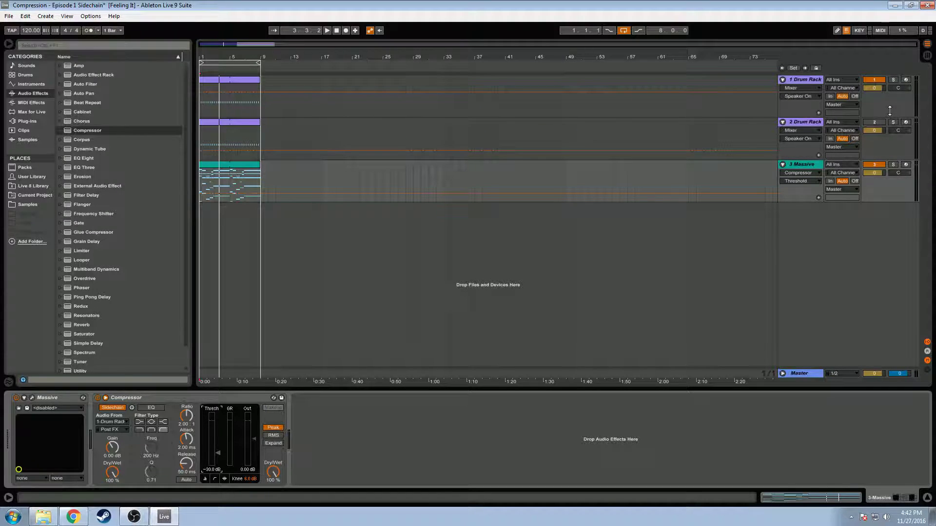
# Activate the second Drum Rack in place of the first, and solo it to hear its kick alone.
pyautogui.click(876, 124)
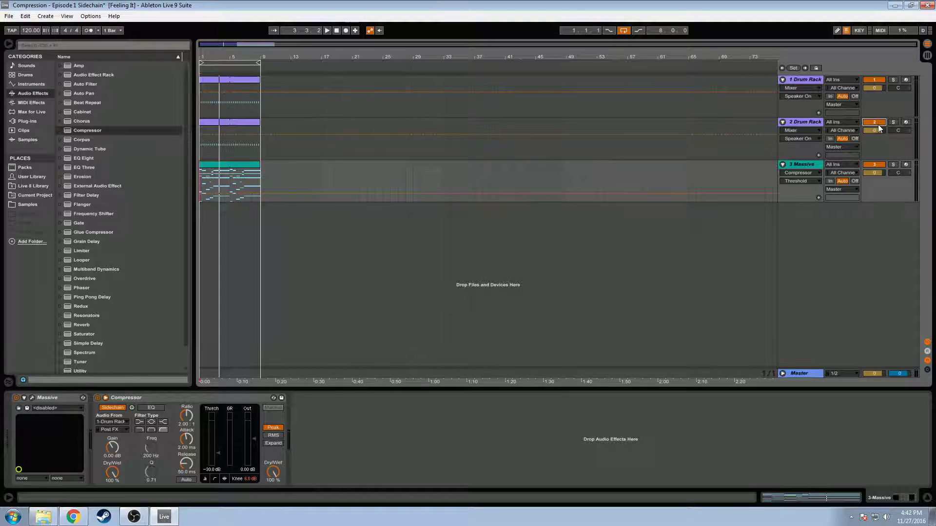
pyautogui.click(873, 80)
pyautogui.click(894, 122)
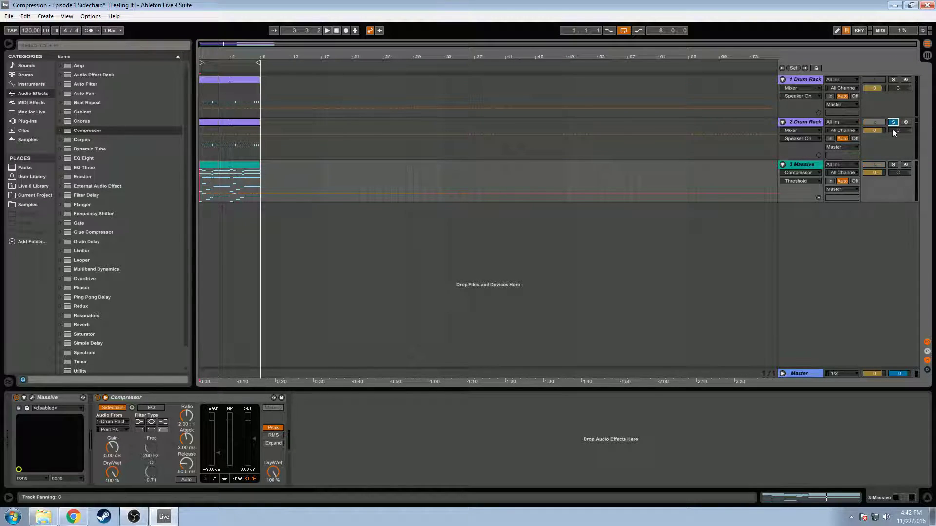
pyautogui.click(327, 30)
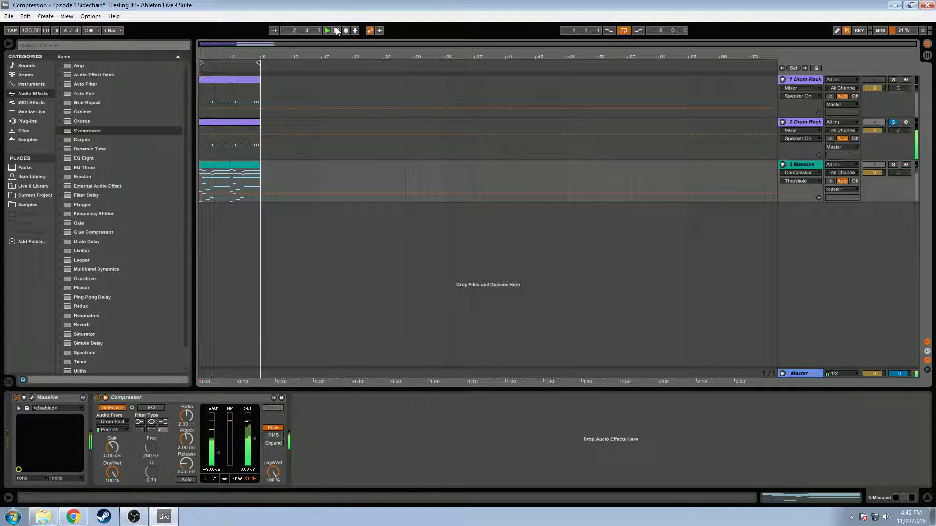
pyautogui.click(336, 31)
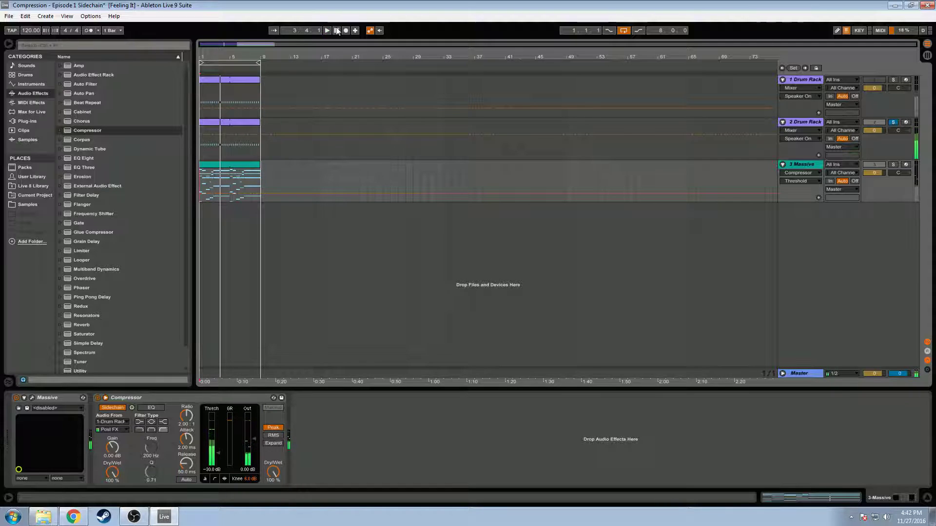
# Compare the kick samples loaded in the second and first Drum Racks.
pyautogui.click(804, 122)
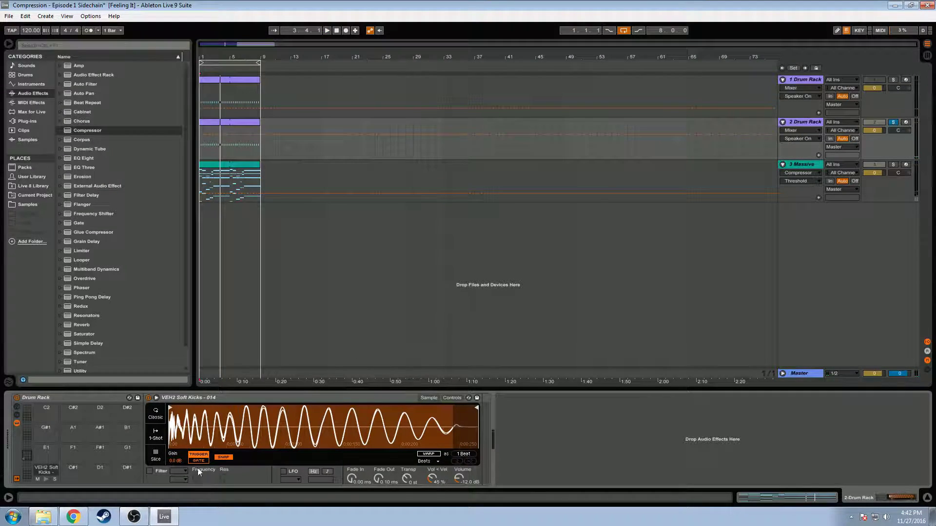
pyautogui.click(812, 78)
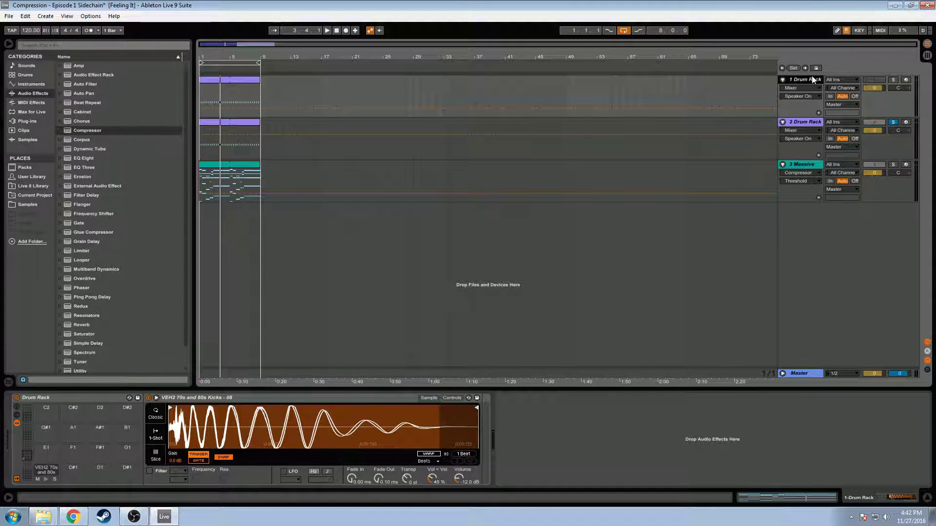
pyautogui.click(806, 122)
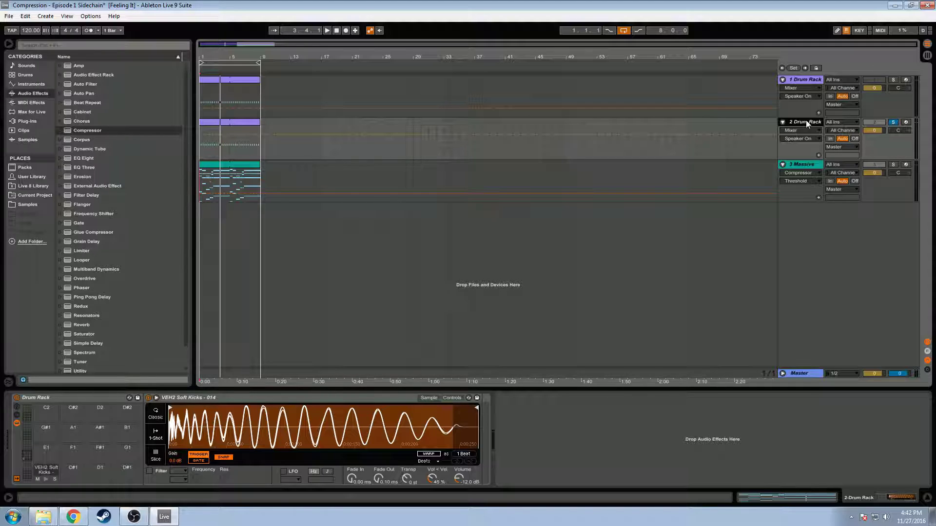
# Set the Massive Compressor's sidechain source to 2-Drum Rack, and listen with the second Drum Rack unsoloed.
pyautogui.click(797, 163)
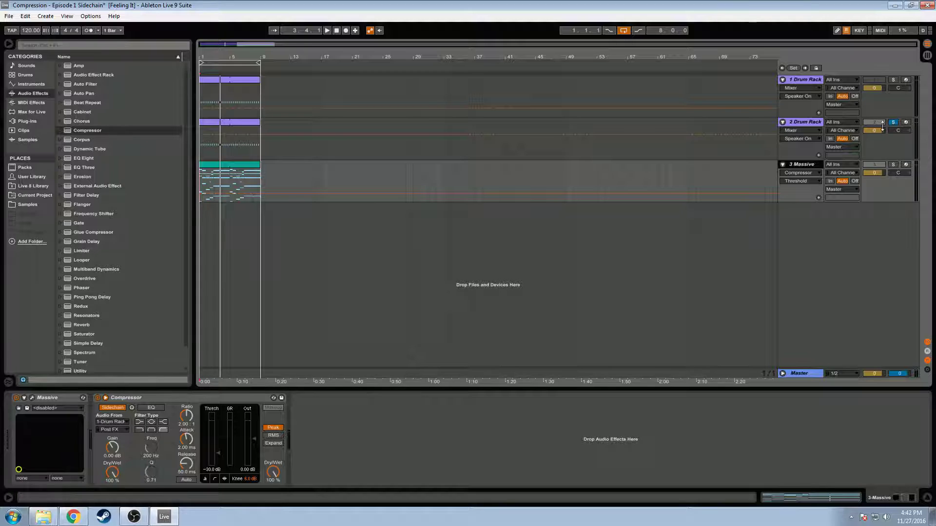
pyautogui.click(103, 421)
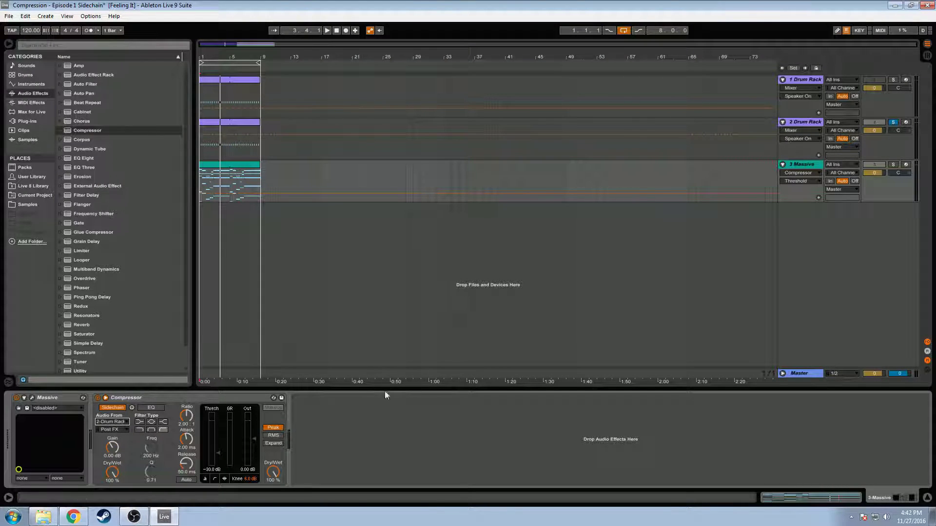
pyautogui.click(894, 123)
pyautogui.press('space')
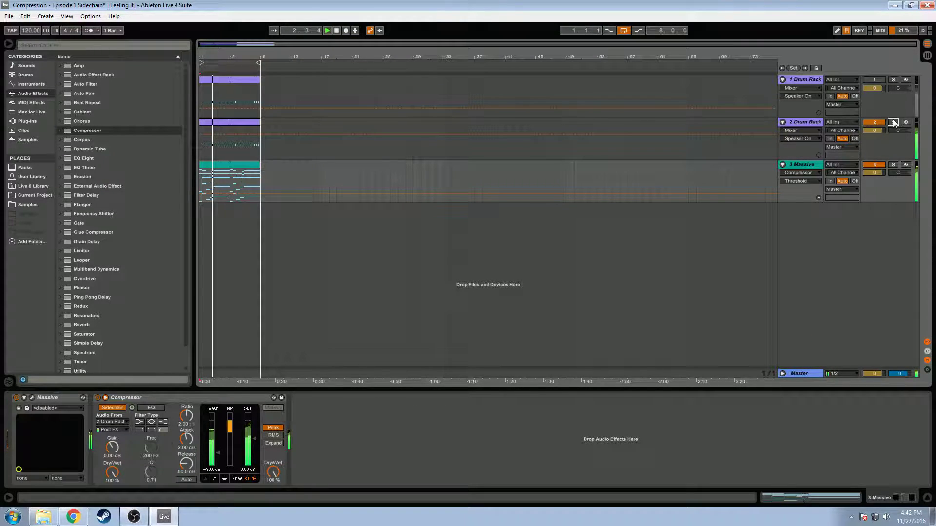
pyautogui.press('space')
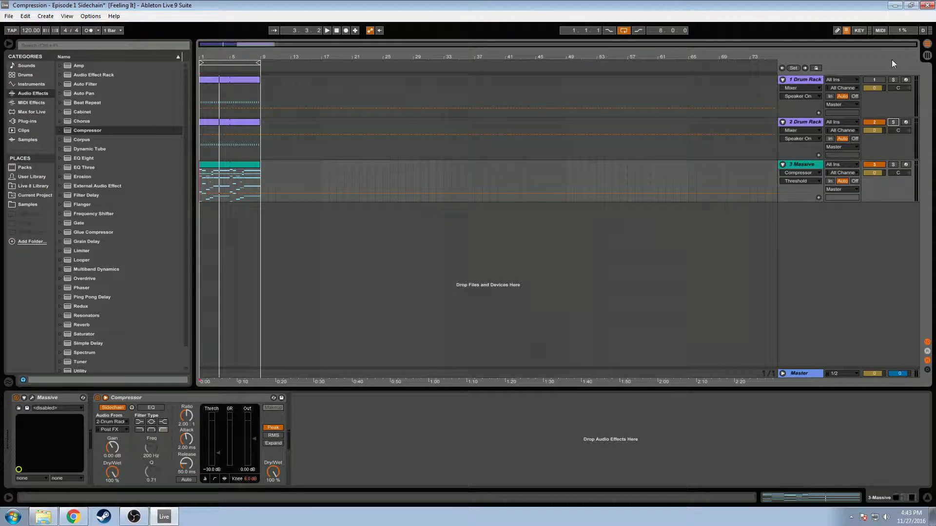
# Restore the first Drum Rack as the active kick and as the Massive Compressor's sidechain source, and play the loop.
pyautogui.click(811, 80)
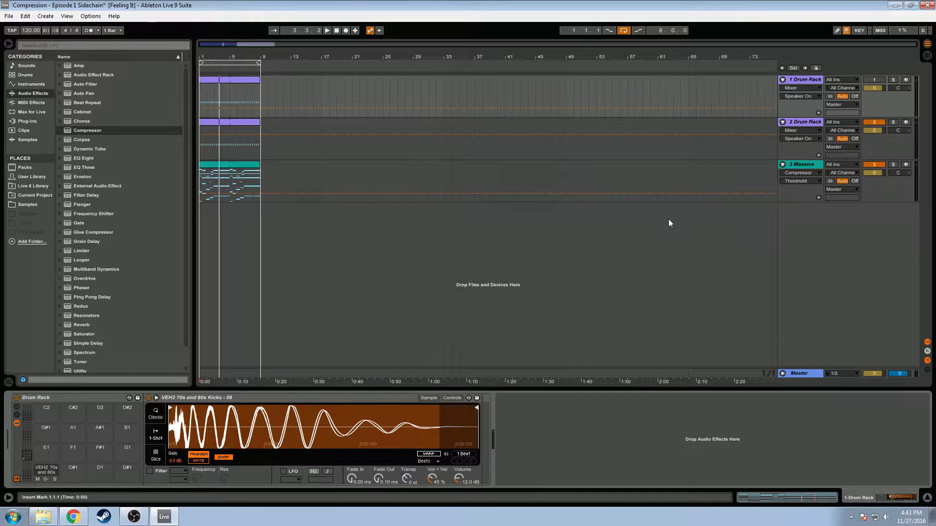
pyautogui.click(809, 122)
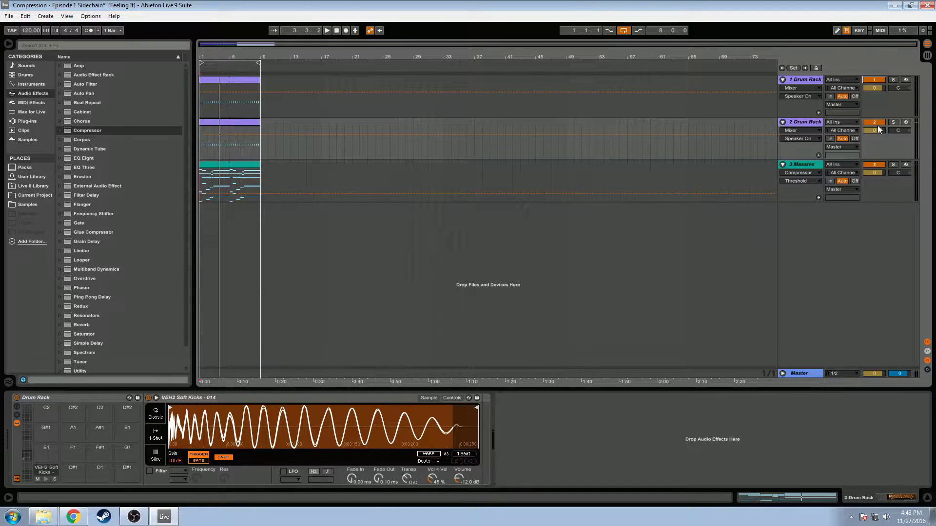
pyautogui.click(832, 162)
pyautogui.click(104, 422)
pyautogui.click(107, 422)
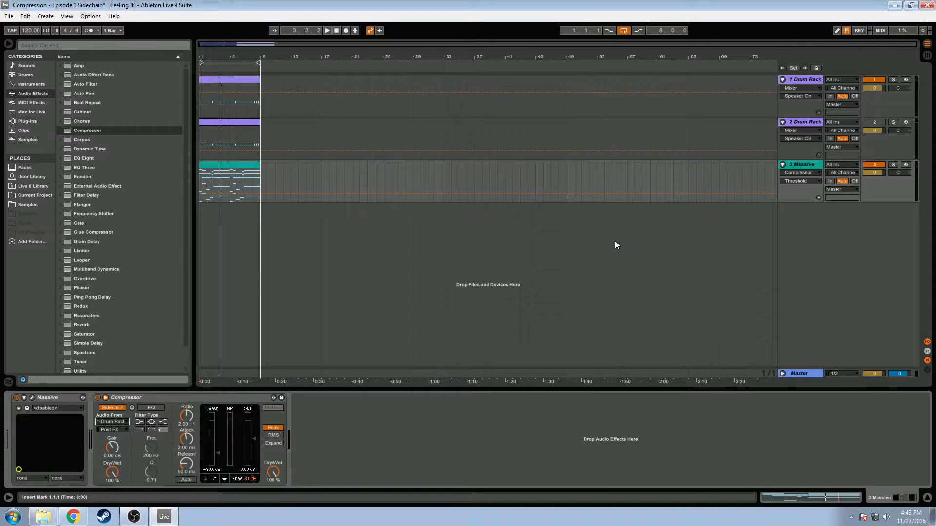
pyautogui.press('space')
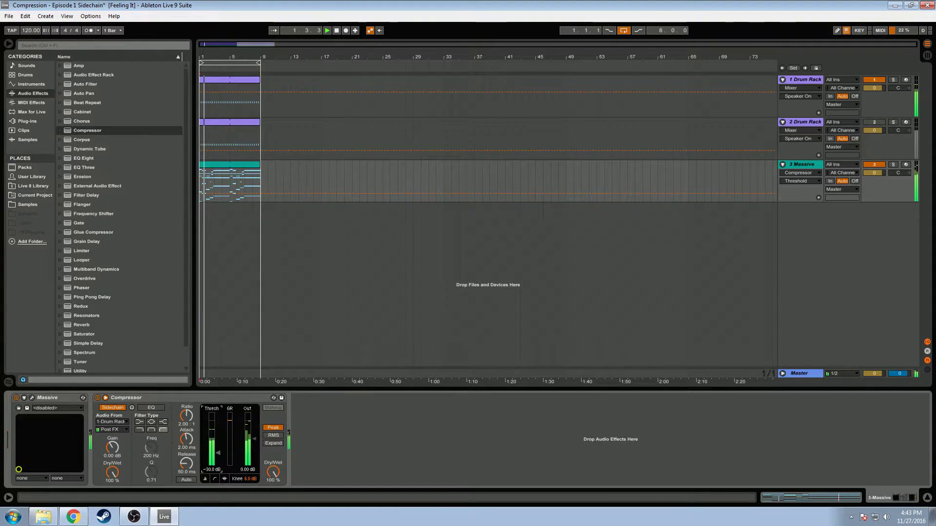